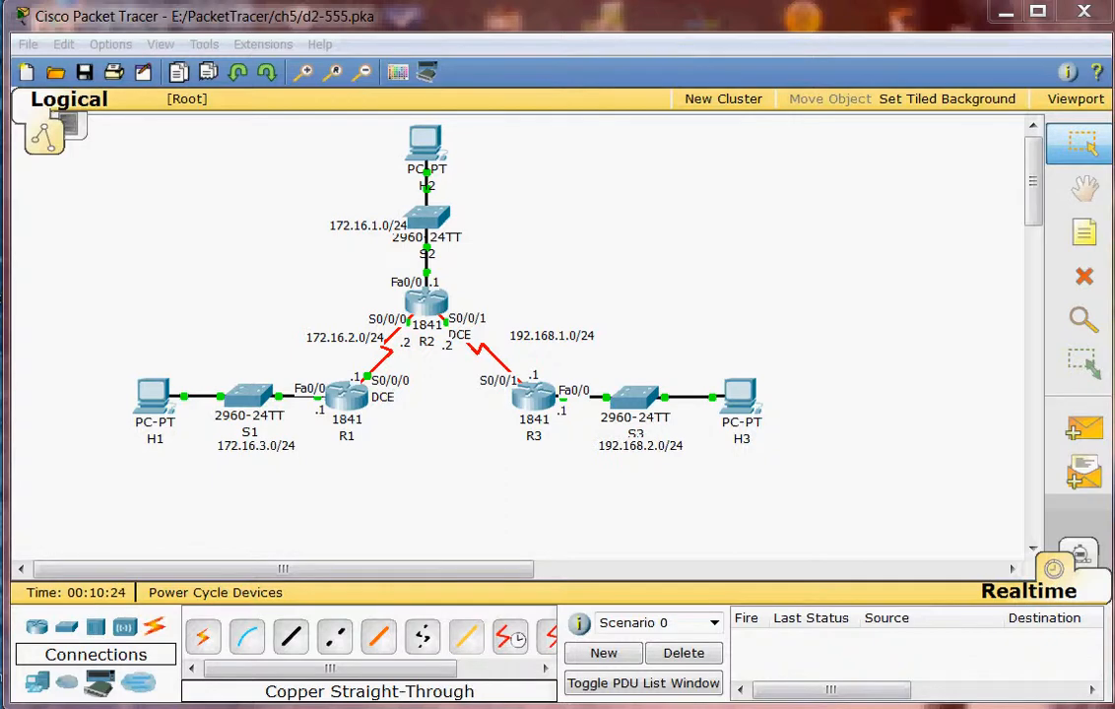
- Open router R1's command line and display its global CDP information with show cdp, also querying show cdp?
{"action": "left_click", "coordinate": [350, 412]}
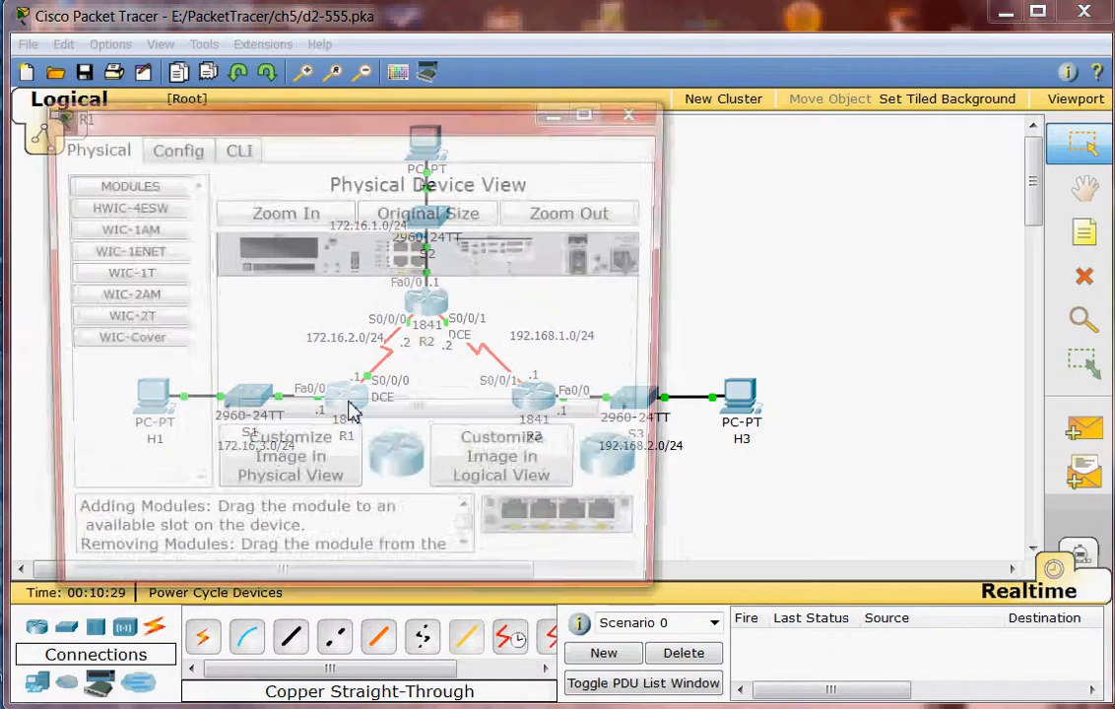
{"action": "left_click", "coordinate": [226, 156]}
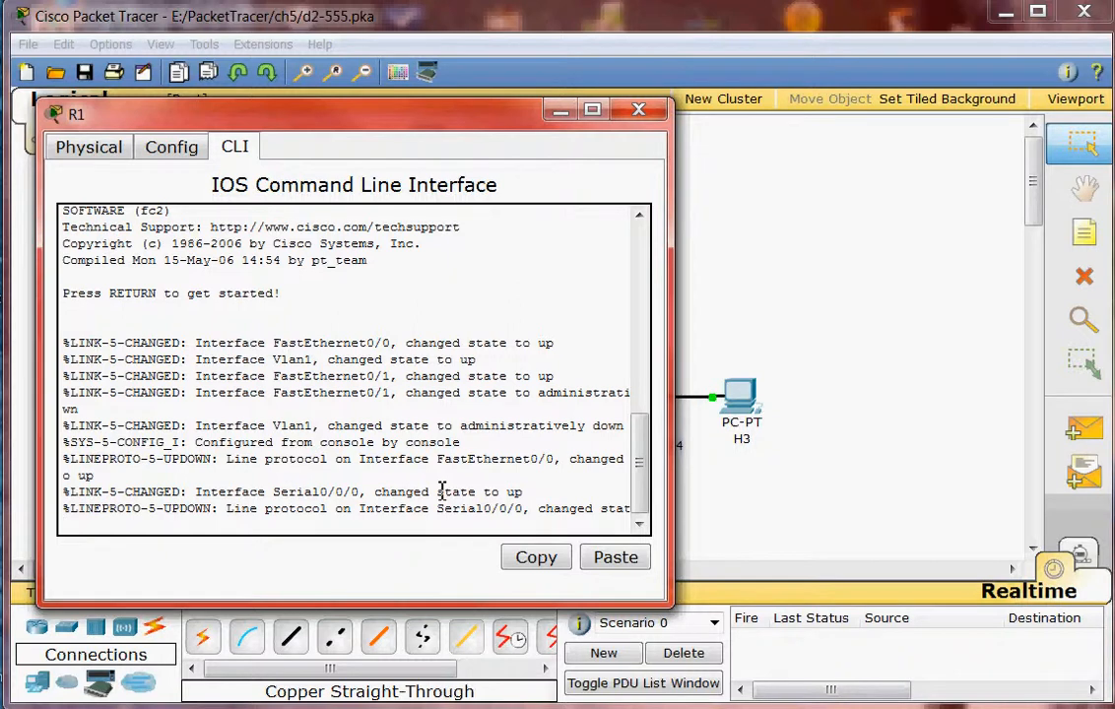
{"action": "key", "text": "Return"}
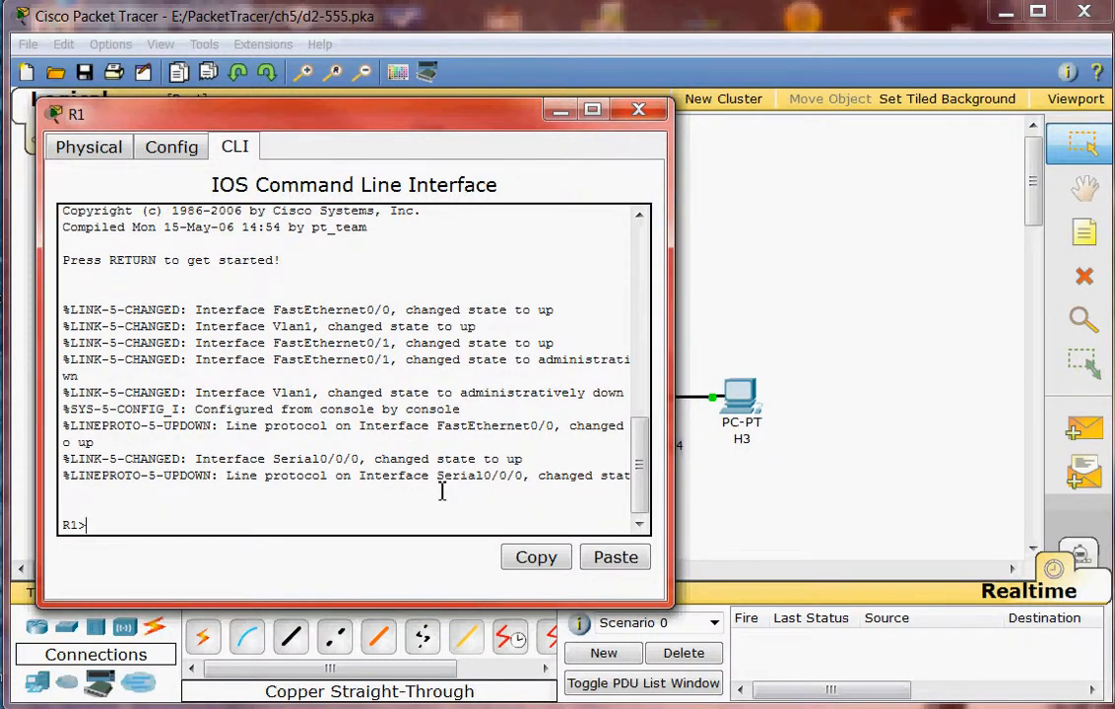
{"action": "type", "text": "show"}
{"action": "type", "text": " co"}
{"action": "type", "text": "p"}
{"action": "key", "text": "Return"}
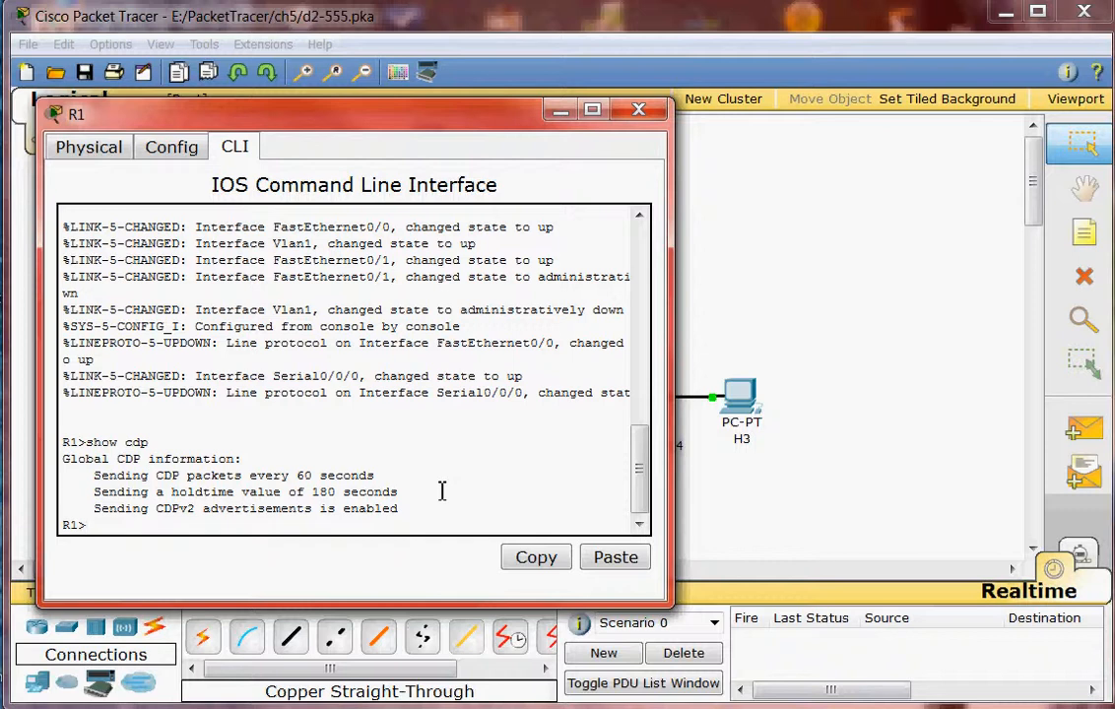
{"action": "type", "text": "show cdp?"}
{"action": "key", "text": "Return"}
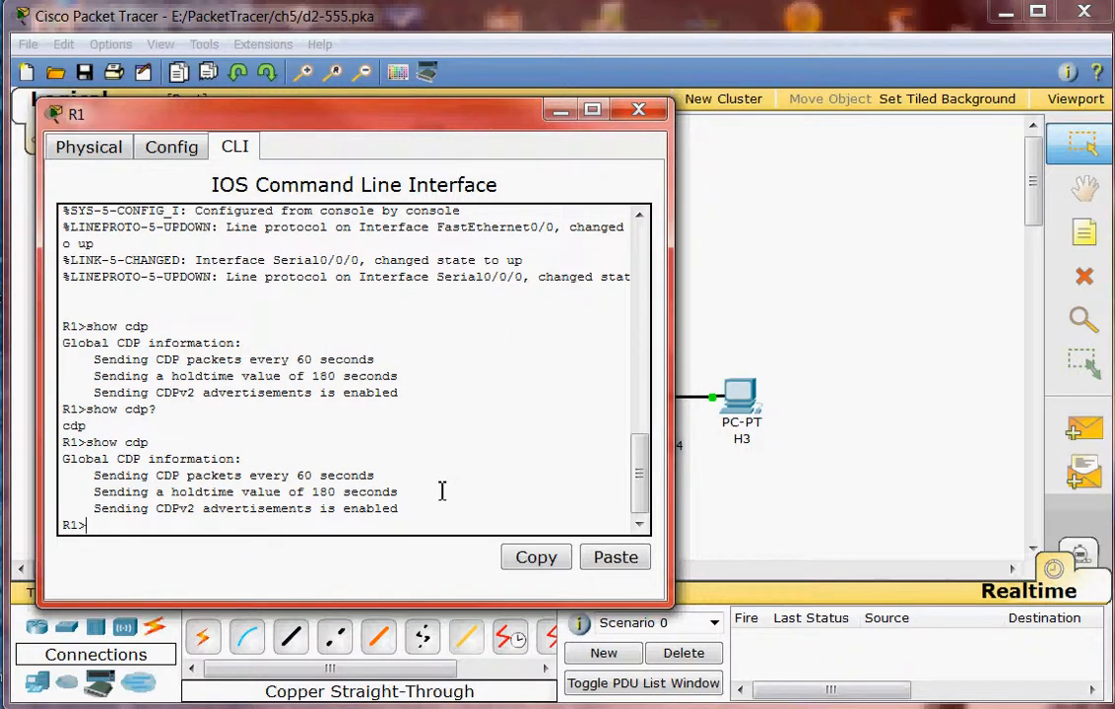
- Display the CDP status of R1's interfaces with show cdp interface, correcting the misspelled show keyword
{"action": "type", "text": "shoe cdp interface"}
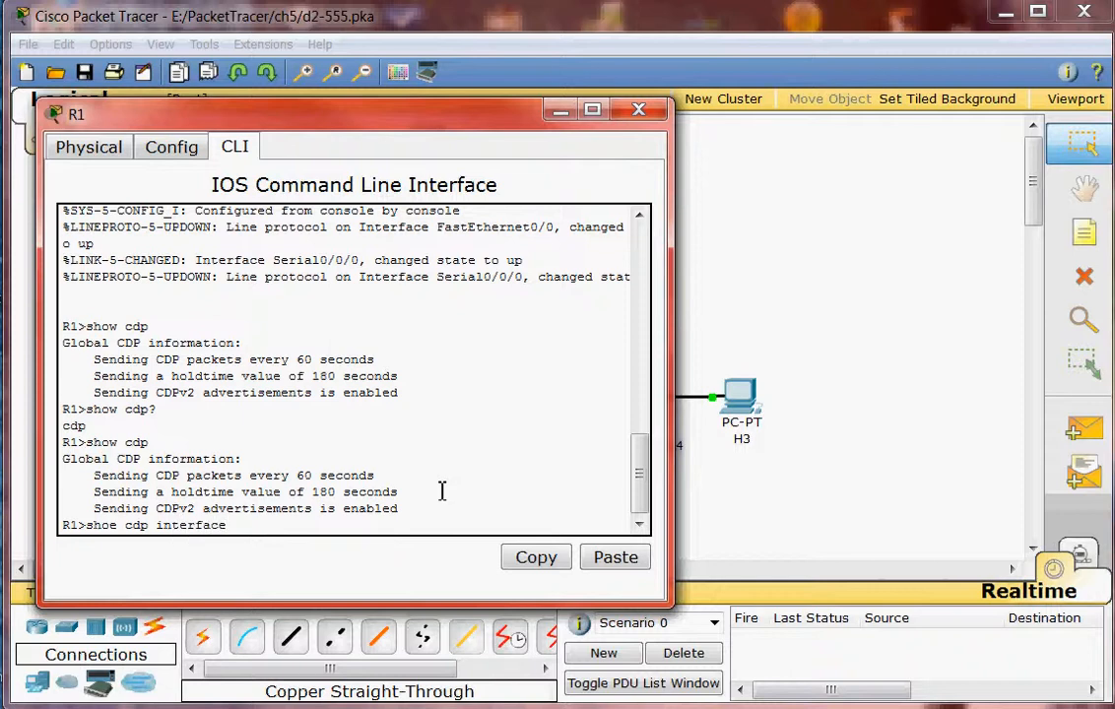
{"action": "key", "text": "Return"}
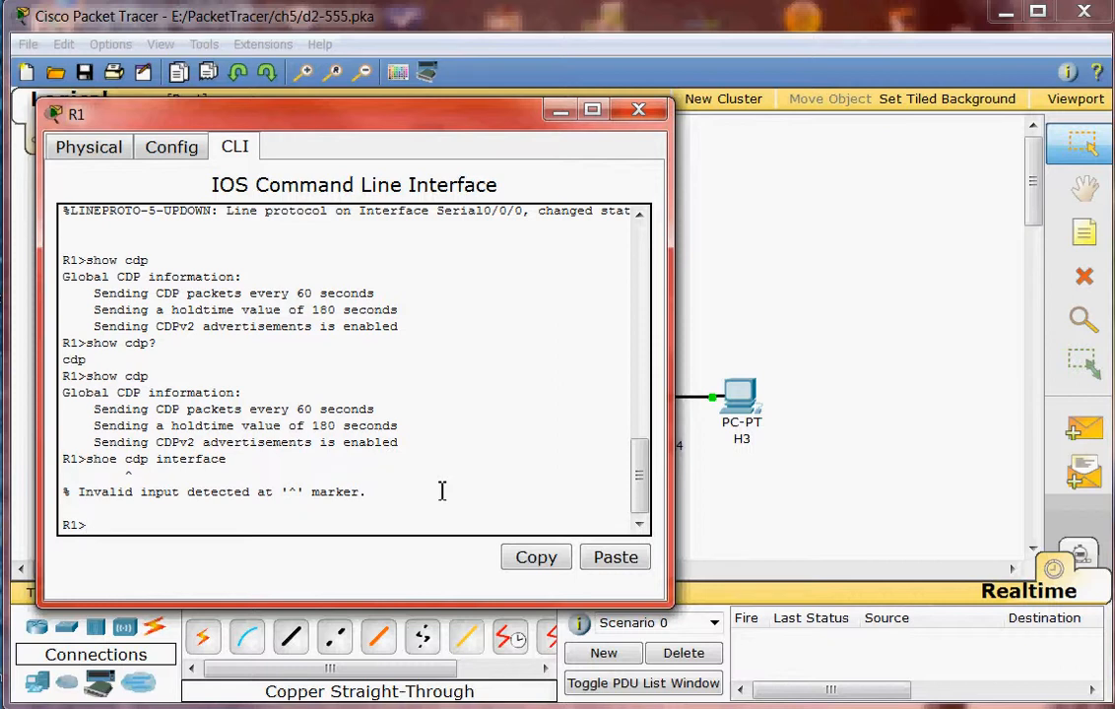
{"action": "key", "text": "Up"}
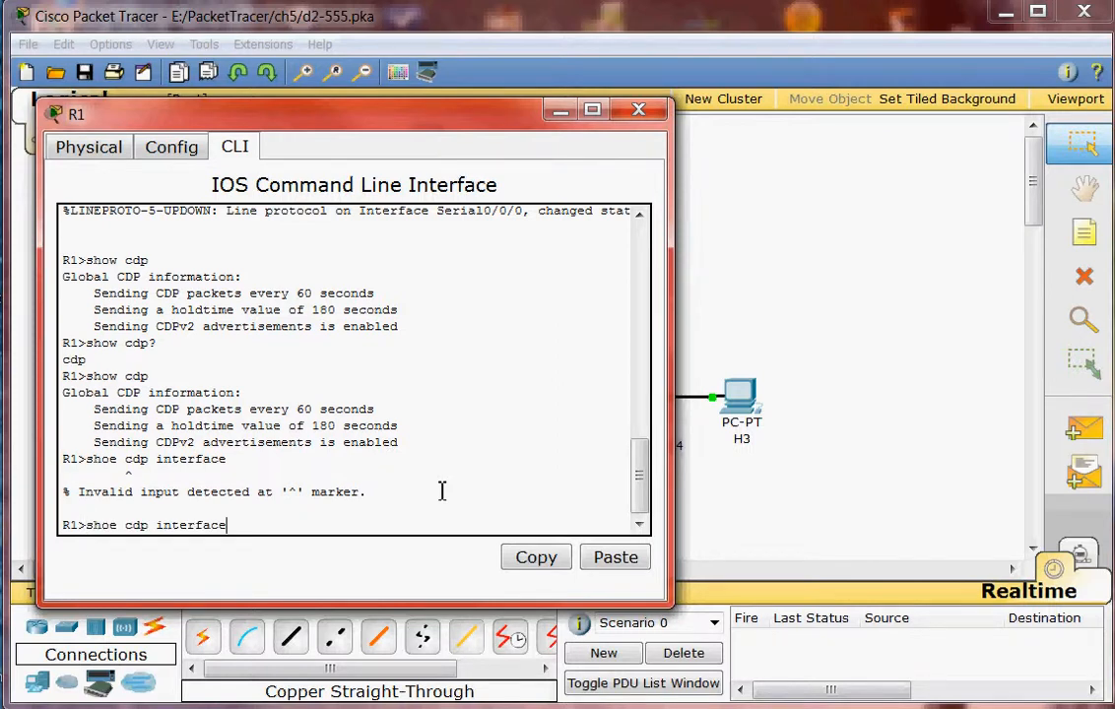
{"action": "key", "text": "Left"}
{"action": "key", "text": "Left"}
{"action": "key", "text": "Left"}
{"action": "key", "text": "Left"}
{"action": "key", "text": "Left"}
{"action": "key", "text": "Left"}
{"action": "key", "text": "Left"}
{"action": "key", "text": "Left"}
{"action": "key", "text": "Left"}
{"action": "key", "text": "Left"}
{"action": "key", "text": "Left"}
{"action": "key", "text": "Left"}
{"action": "key", "text": "Left"}
{"action": "key", "text": "Left"}
{"action": "key", "text": "Left"}
{"action": "key", "text": "Delete"}
{"action": "type", "text": "w"}
{"action": "key", "text": "Right"}
{"action": "key", "text": "Right"}
{"action": "key", "text": "Right"}
{"action": "key", "text": "Right"}
{"action": "key", "text": "Right"}
{"action": "key", "text": "Right"}
{"action": "key", "text": "Right"}
{"action": "key", "text": "Right"}
{"action": "key", "text": "Right"}
{"action": "key", "text": "Right"}
{"action": "key", "text": "Right"}
{"action": "key", "text": "Right"}
{"action": "key", "text": "Right"}
{"action": "key", "text": "Right"}
{"action": "key", "text": "Return"}
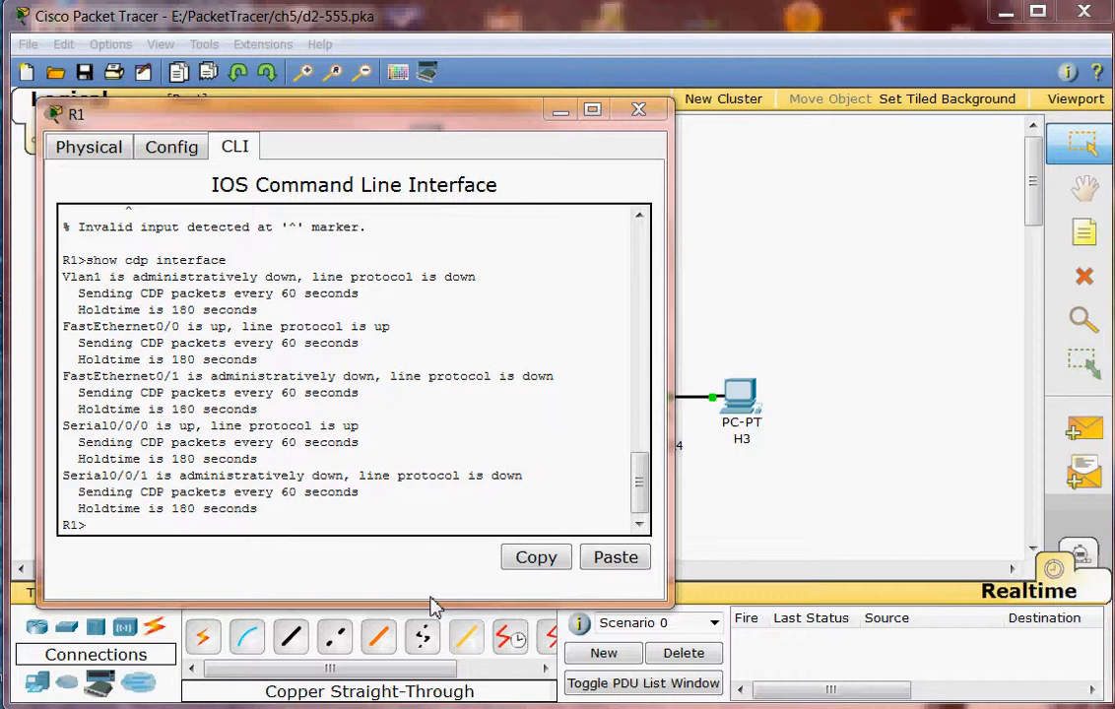
- List R1's directly connected devices with show cdp neighbors, compare them with the topology, and close R1's window
{"action": "left_click", "coordinate": [121, 526]}
{"action": "type", "text": "show"}
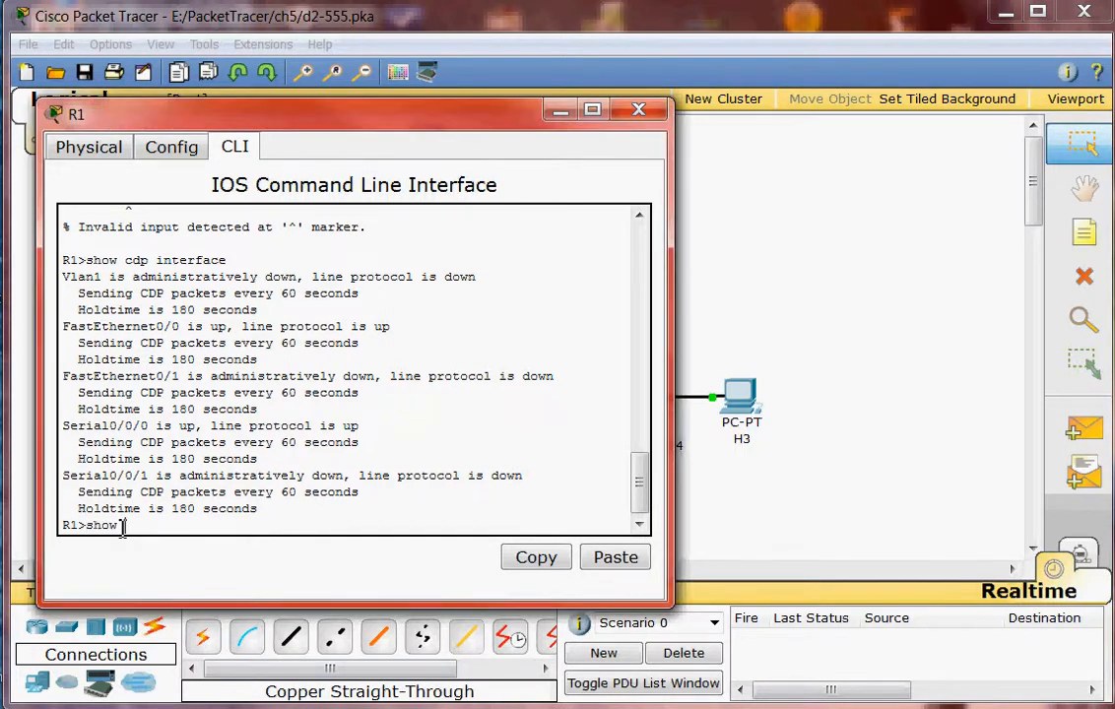
{"action": "type", "text": " cdp nei"}
{"action": "key", "text": "Tab"}
{"action": "key", "text": "Return"}
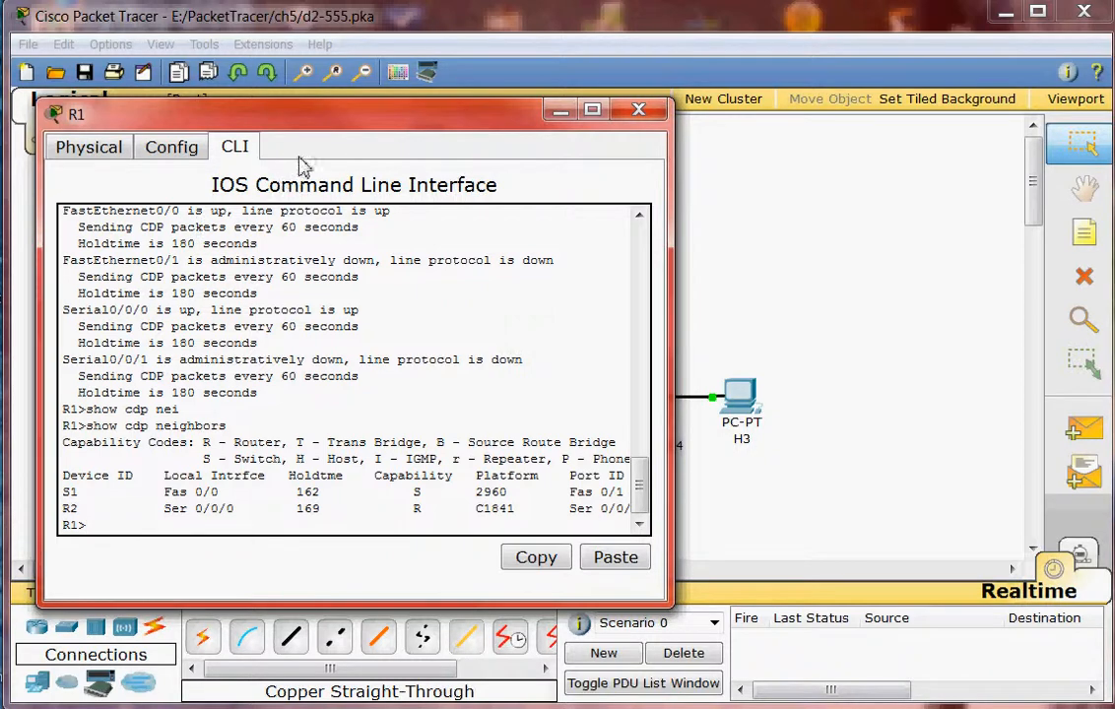
{"action": "left_click_drag", "start_coordinate": [323, 116], "coordinate": [378, 550]}
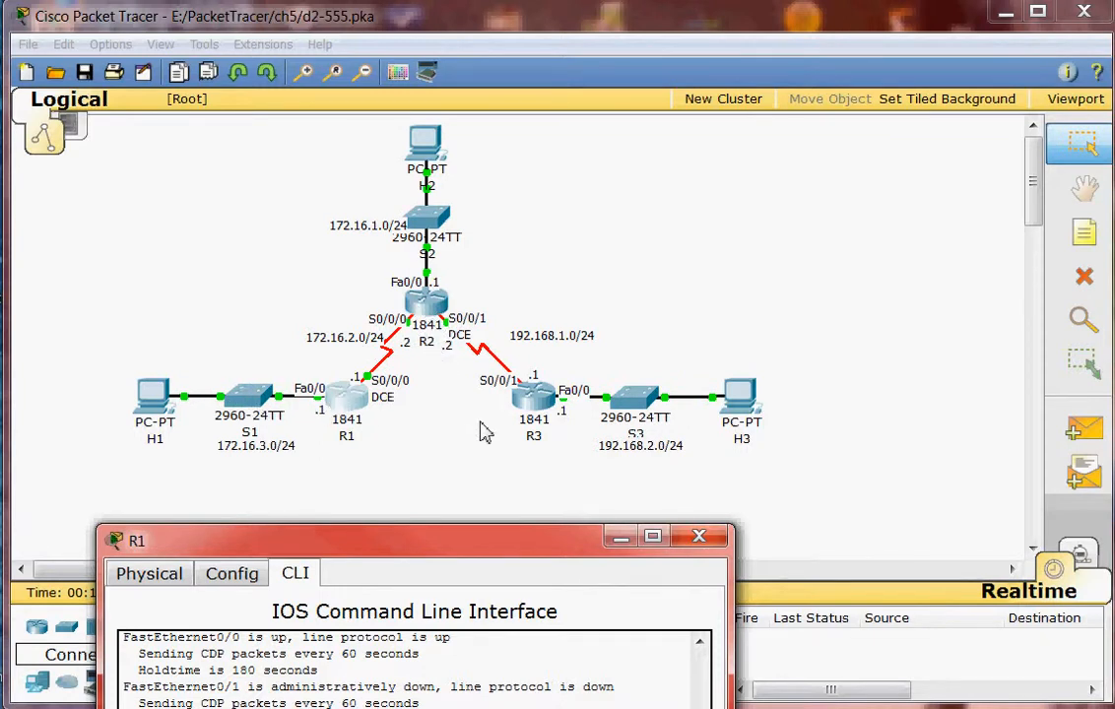
{"action": "left_click_drag", "start_coordinate": [433, 542], "coordinate": [466, 170]}
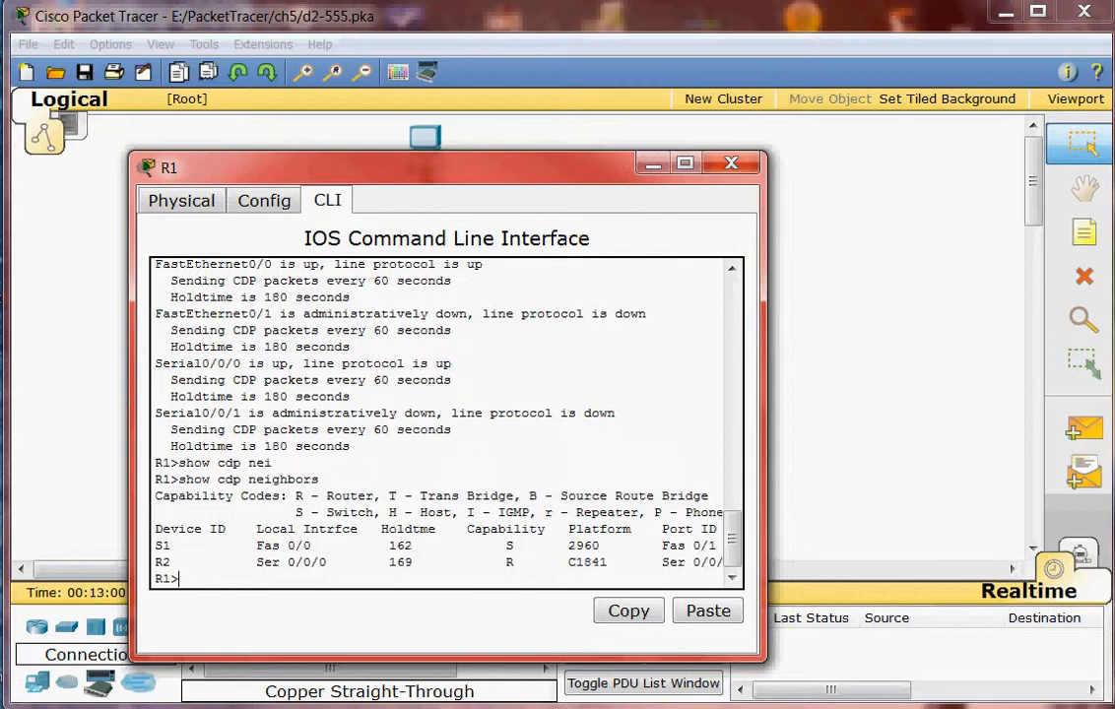
{"action": "left_click", "coordinate": [733, 168]}
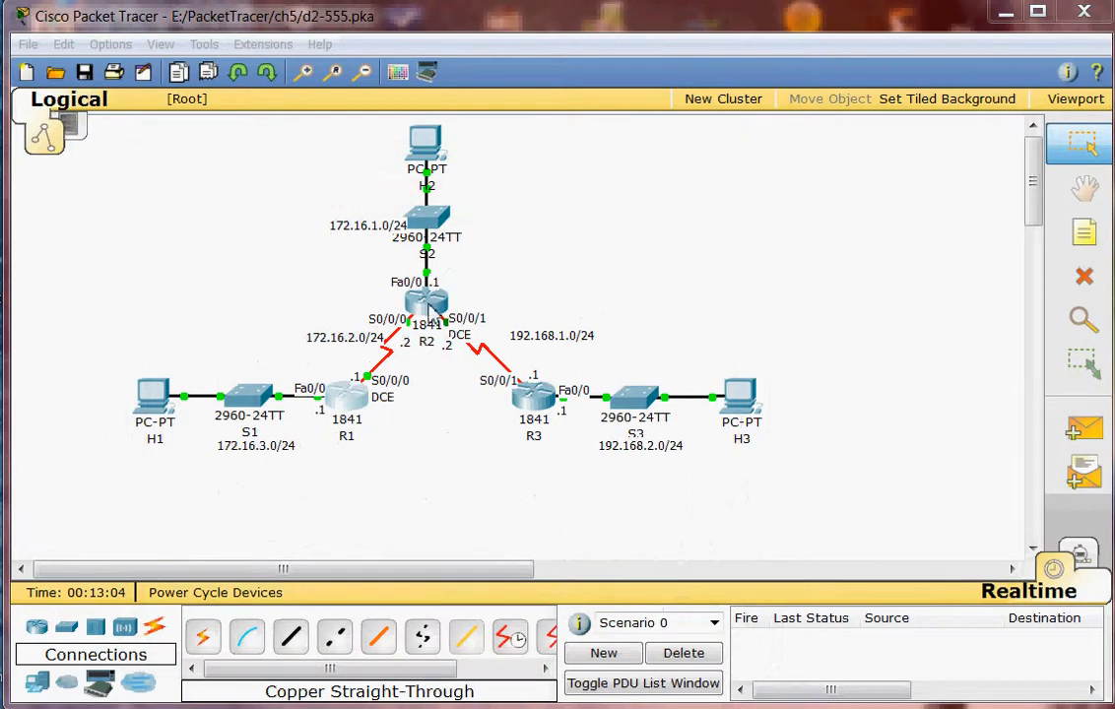
- Open router R2's command line and list its directly connected devices with show cdp neighbors
{"action": "left_click", "coordinate": [425, 304]}
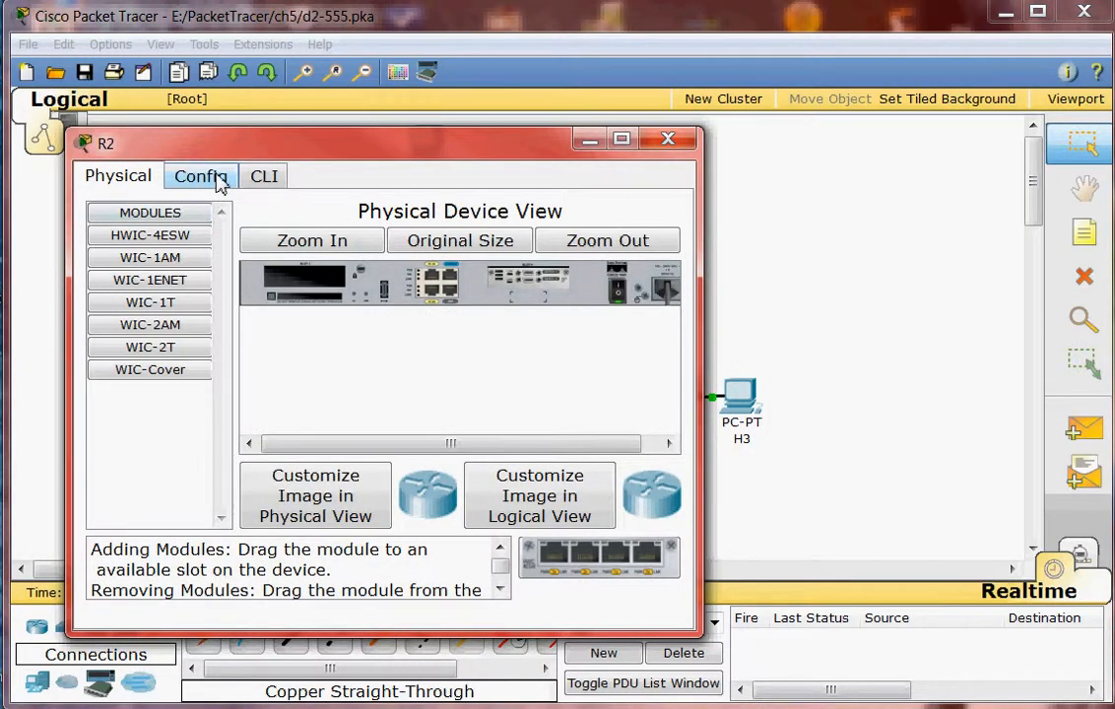
{"action": "left_click", "coordinate": [264, 182]}
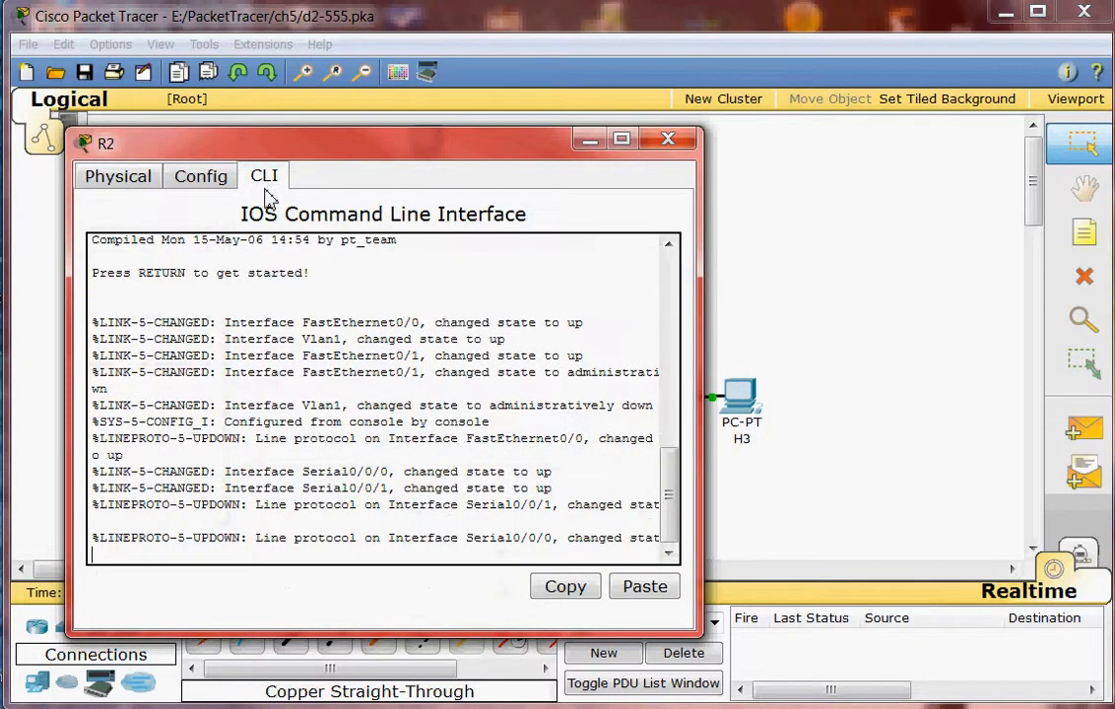
{"action": "key", "text": "Return"}
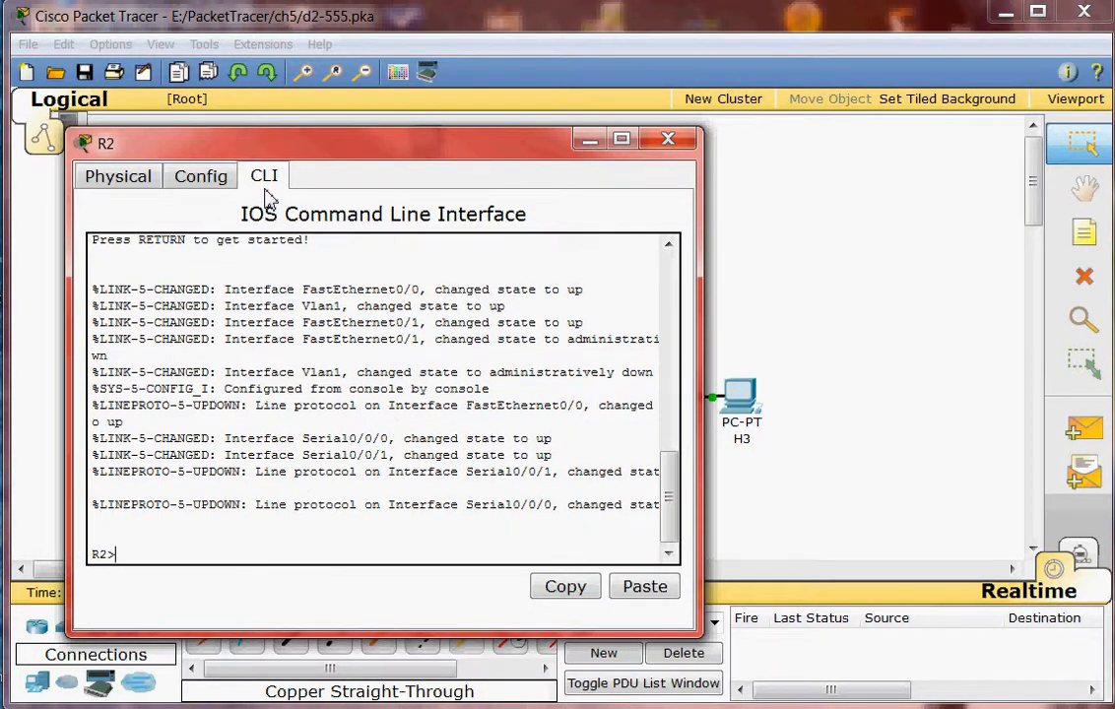
{"action": "type", "text": "show cdp n"}
{"action": "type", "text": "ei"}
{"action": "key", "text": "Tab"}
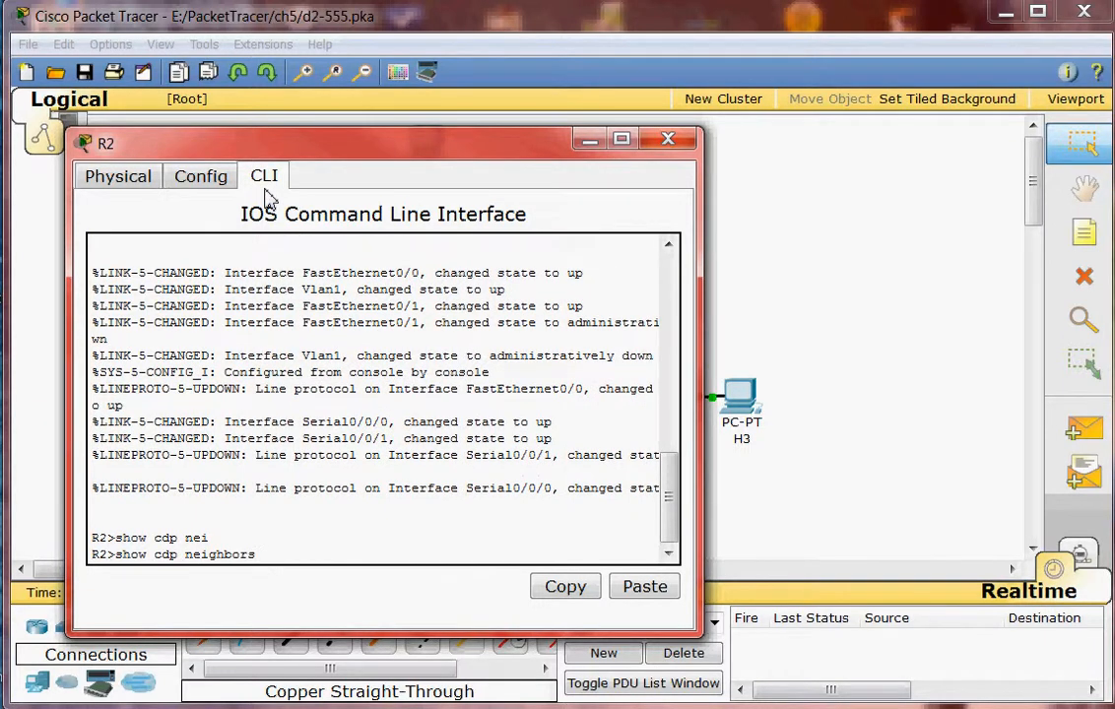
{"action": "key", "text": "Return"}
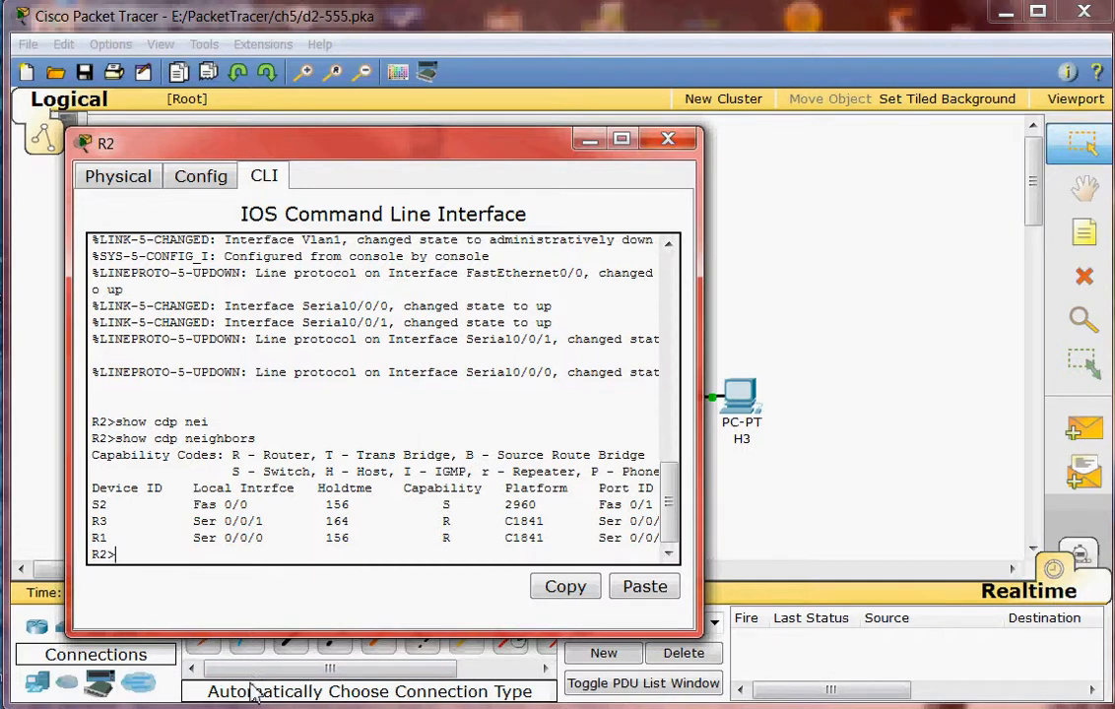
- Disable CDP globally on R2 with no cdp run in global configuration mode, and return to privileged mode
{"action": "type", "text": "en"}
{"action": "key", "text": "Return"}
{"action": "type", "text": "conf t"}
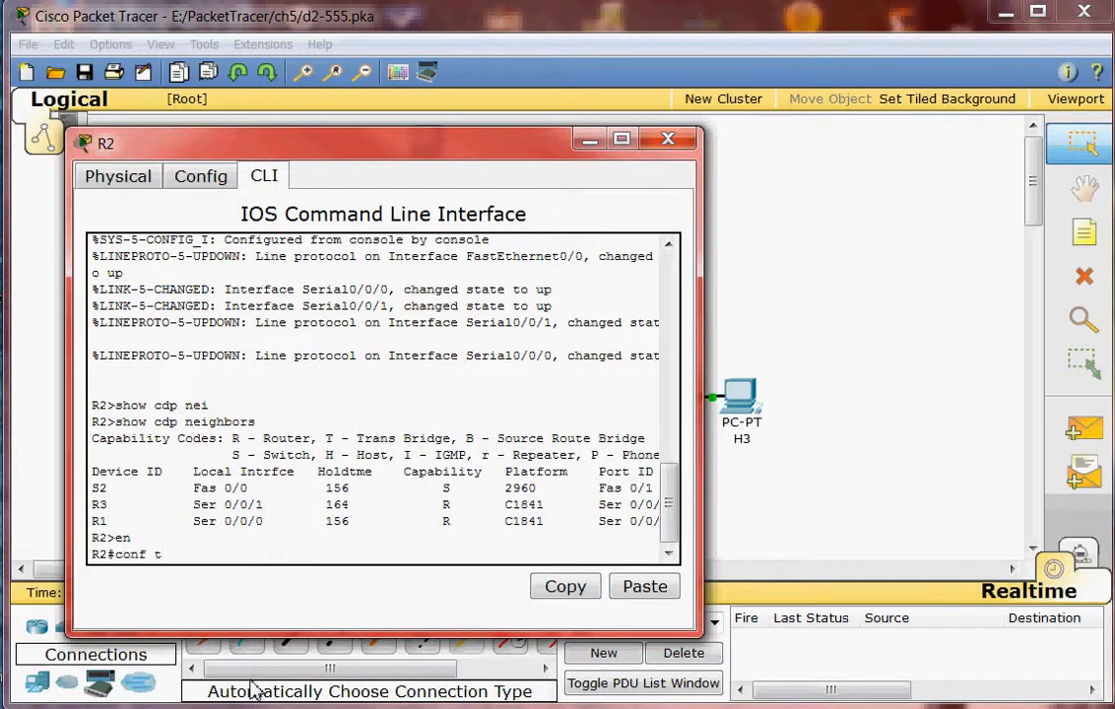
{"action": "key", "text": "Return"}
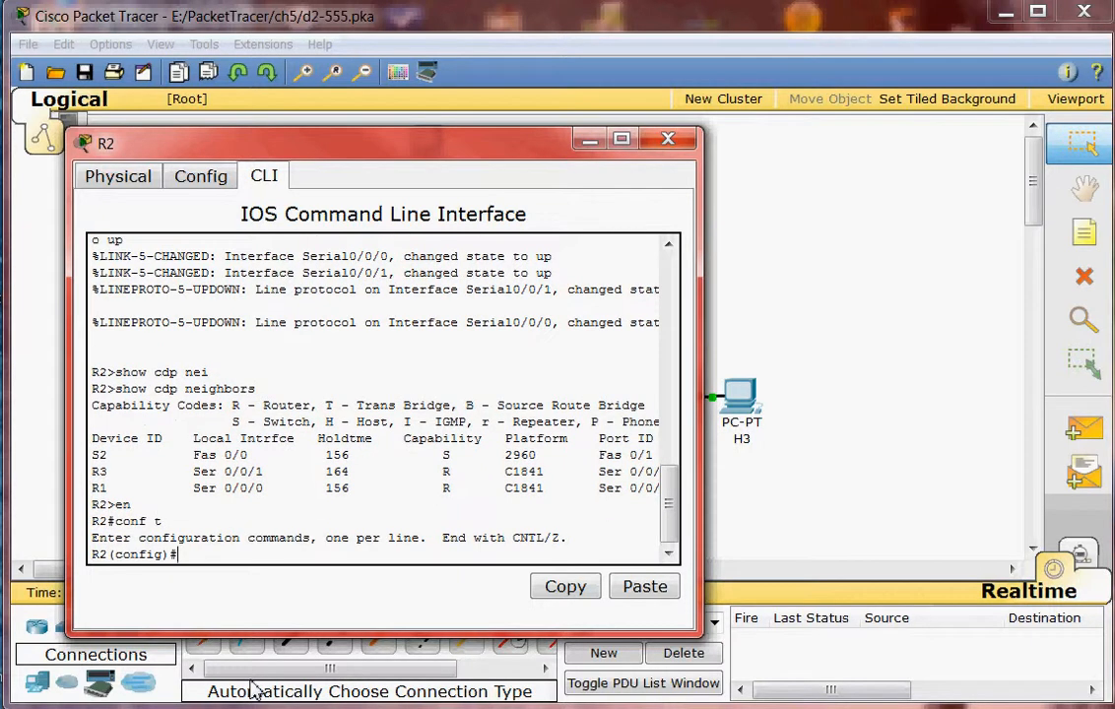
{"action": "type", "text": "no cdp run"}
{"action": "key", "text": "Return"}
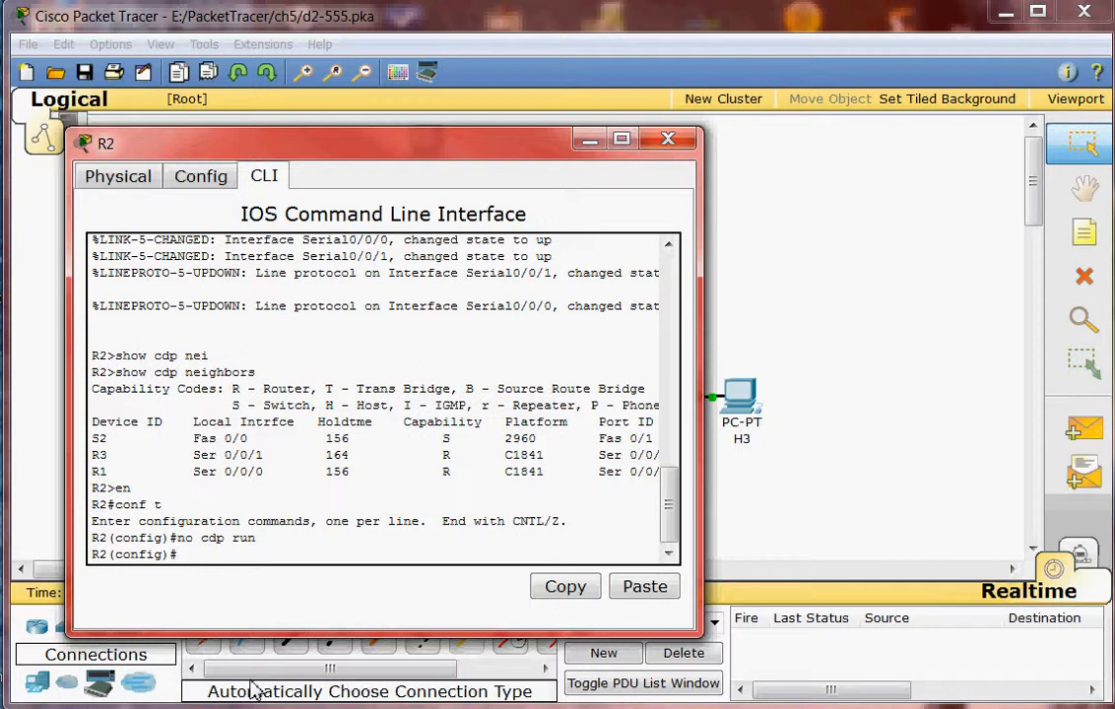
{"action": "type", "text": "exit"}
{"action": "key", "text": "Return"}
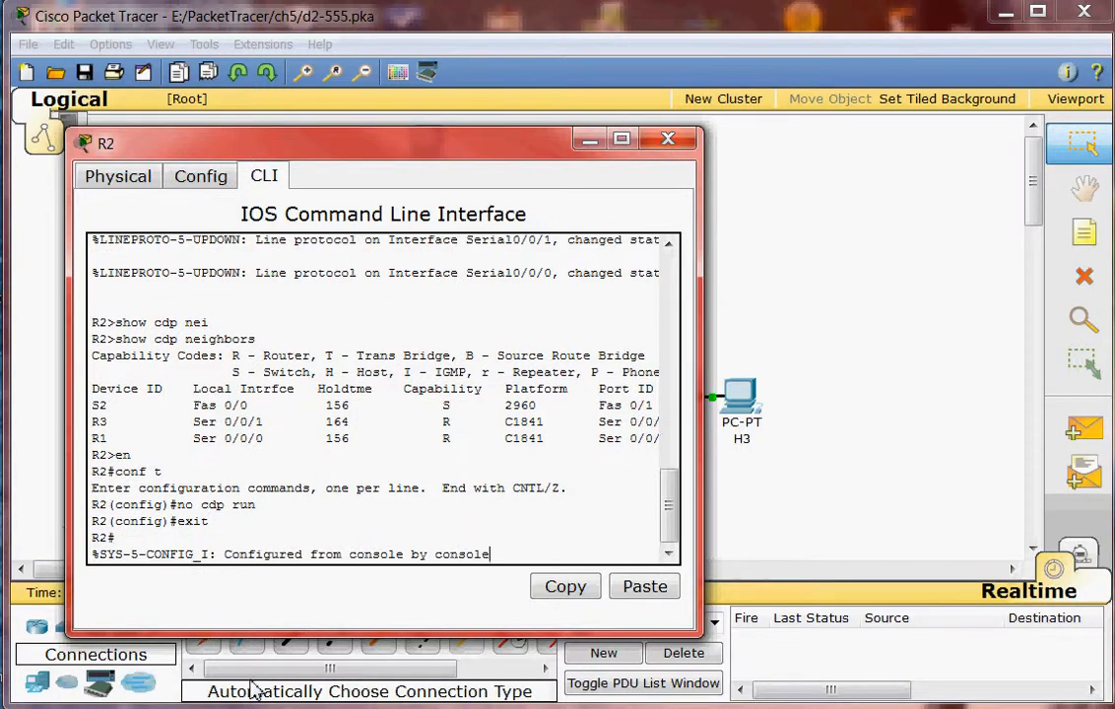
{"action": "key", "text": "Return"}
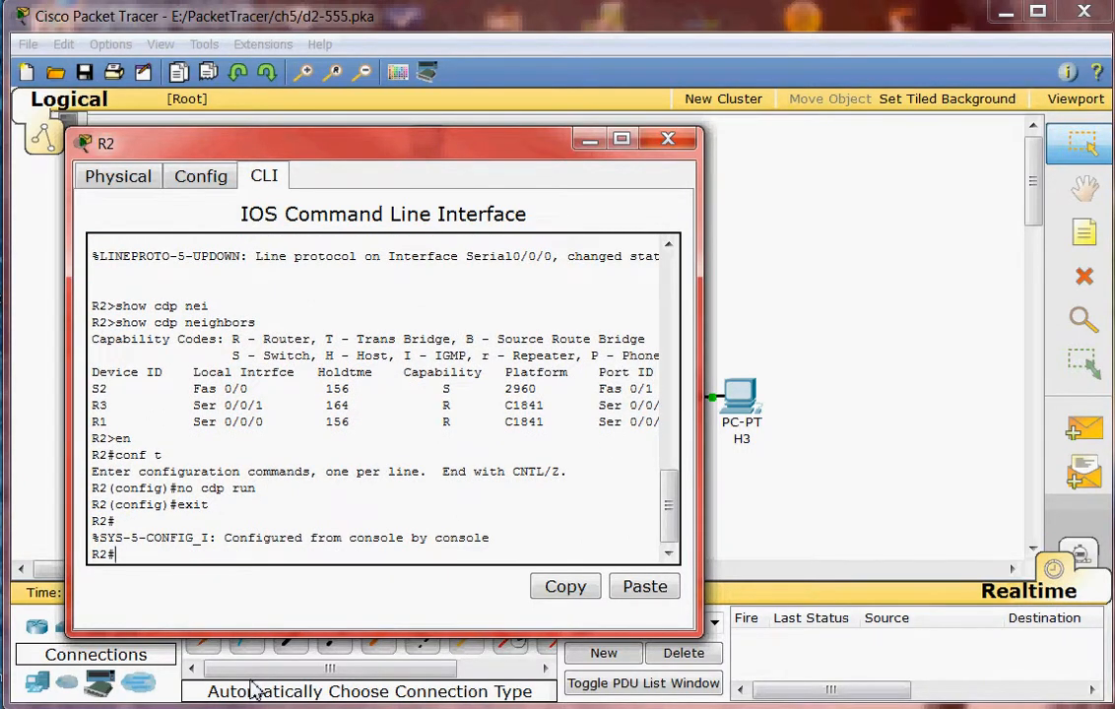
- Check R2's neighbor table with show cdp neighbors from privileged mode, and close R2's window
{"action": "type", "text": "show cdp nei"}
{"action": "key", "text": "Tab"}
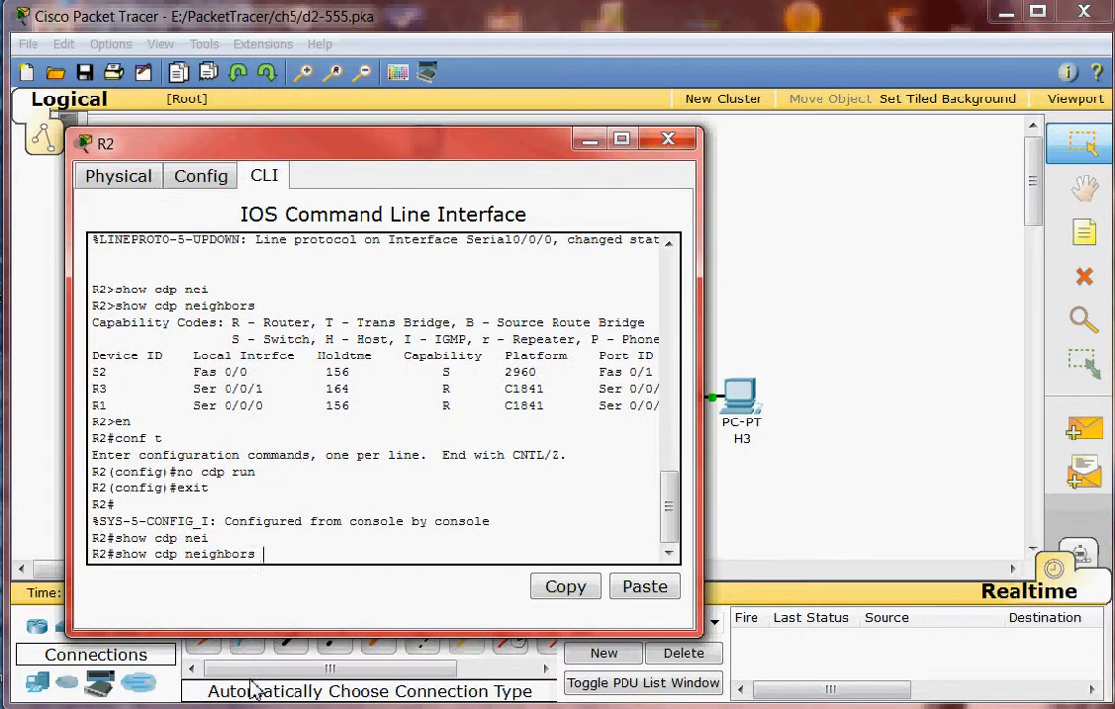
{"action": "key", "text": "Return"}
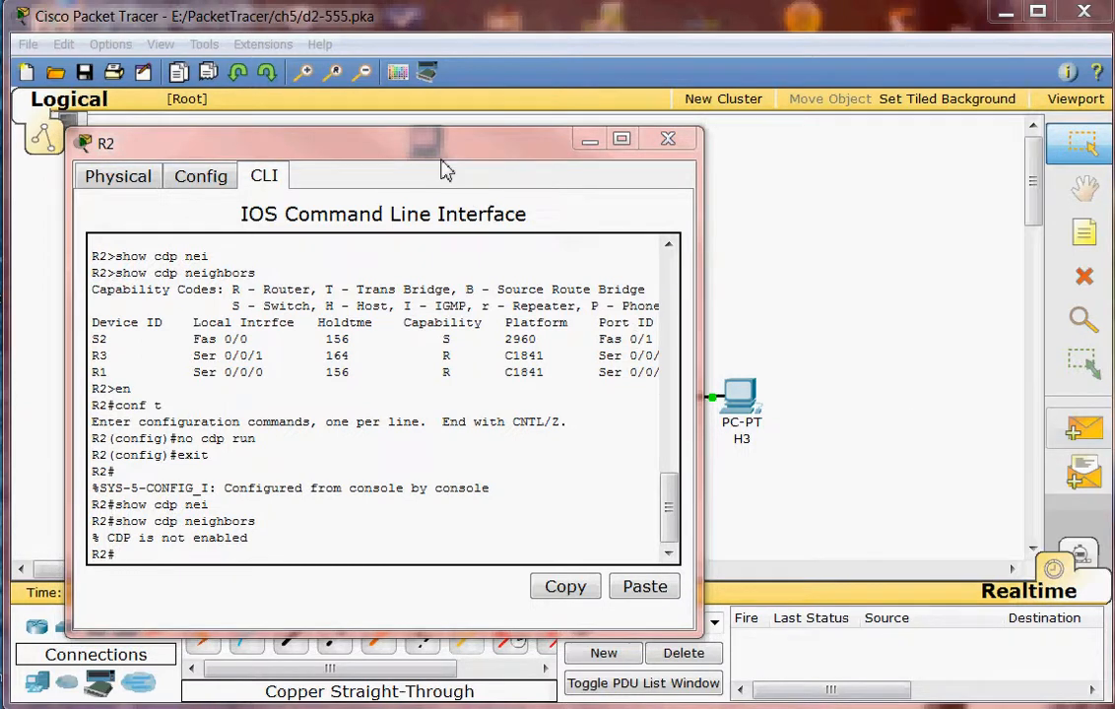
{"action": "left_click", "coordinate": [670, 140]}
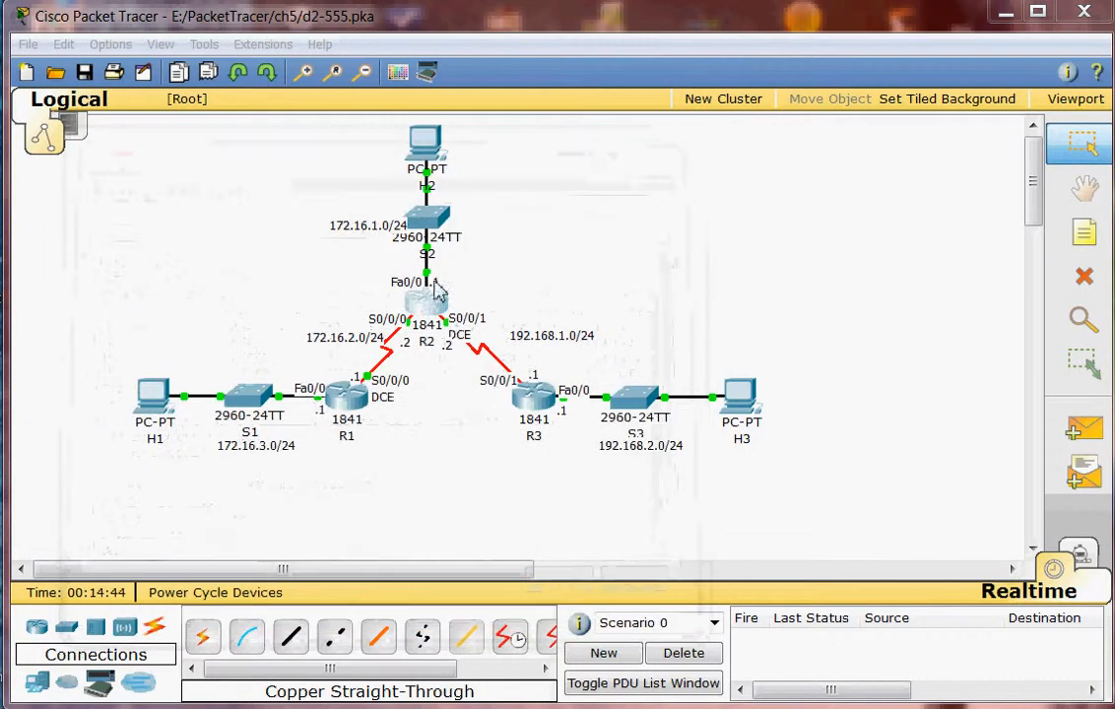
- Reopen R1's command line, check whether R2 is still listed using show cdp neighbors, and close the window
{"action": "left_click", "coordinate": [345, 394]}
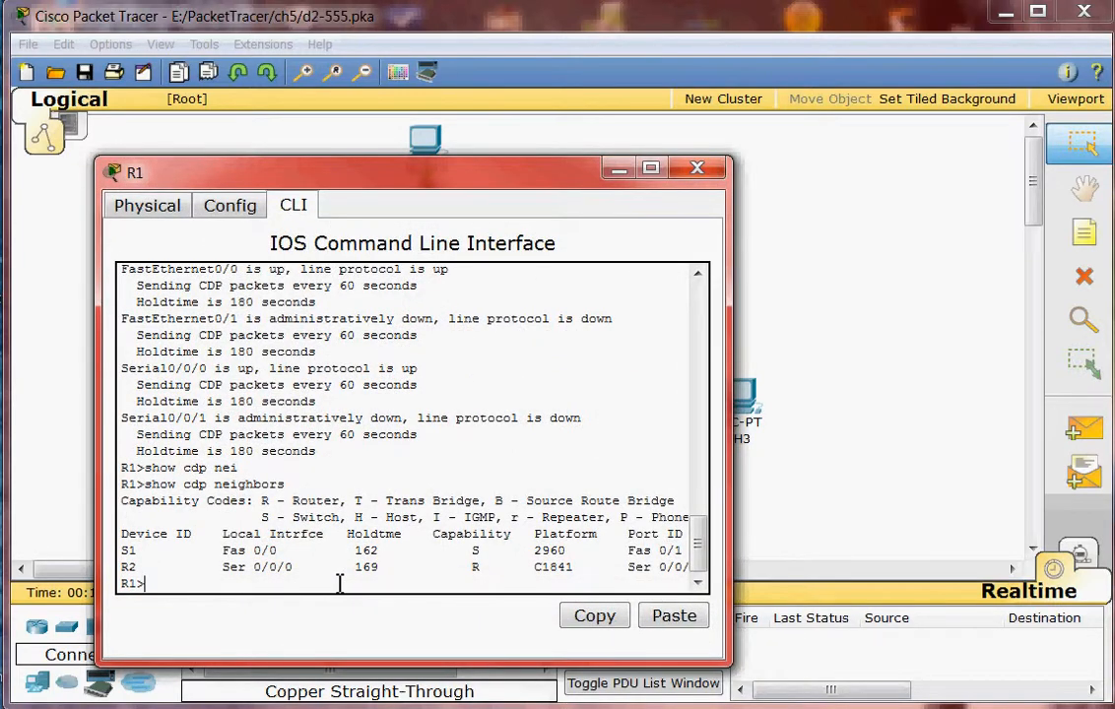
{"action": "type", "text": "show cdp nei"}
{"action": "key", "text": "Tab"}
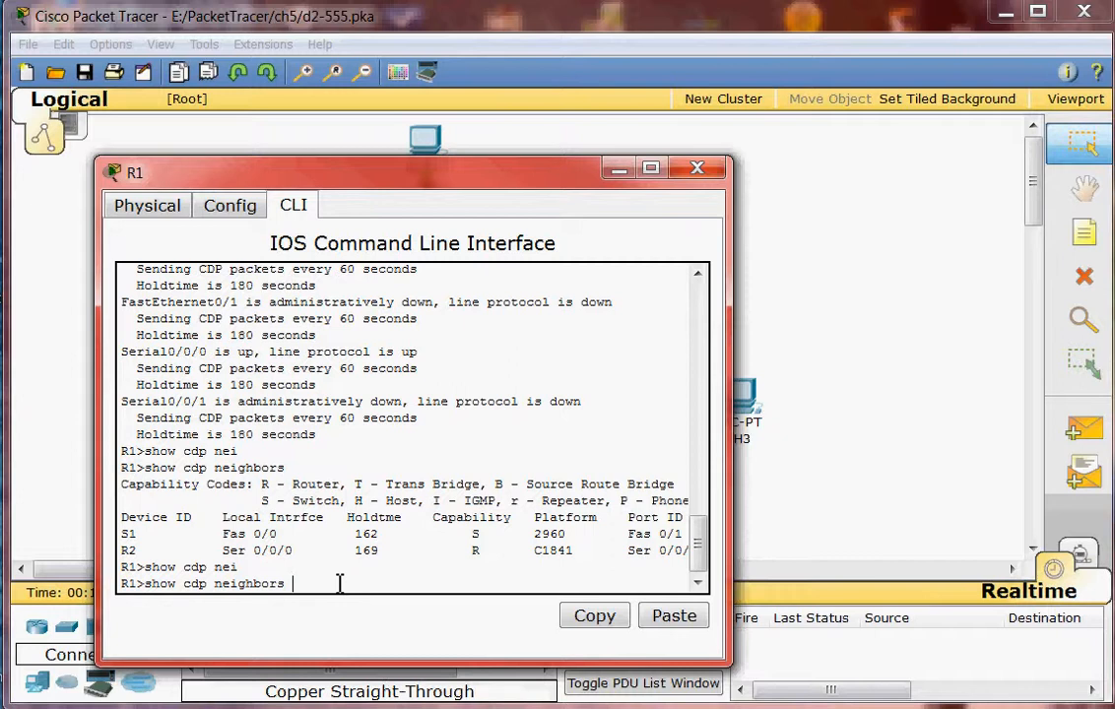
{"action": "key", "text": "Return"}
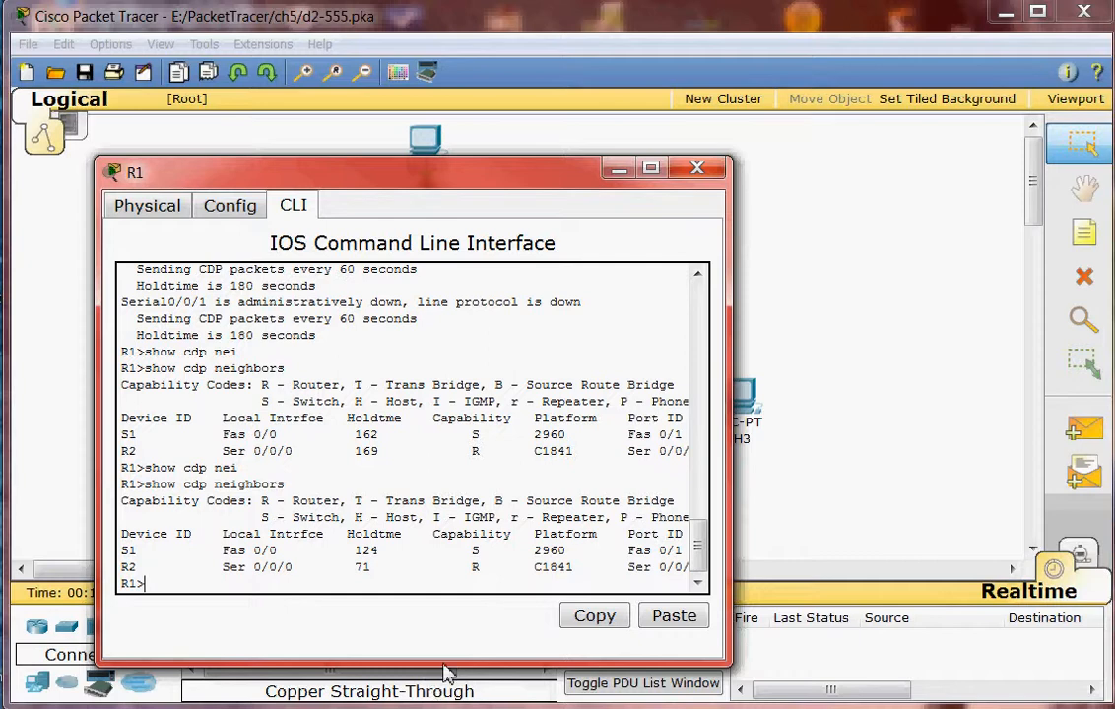
{"action": "left_click", "coordinate": [700, 171]}
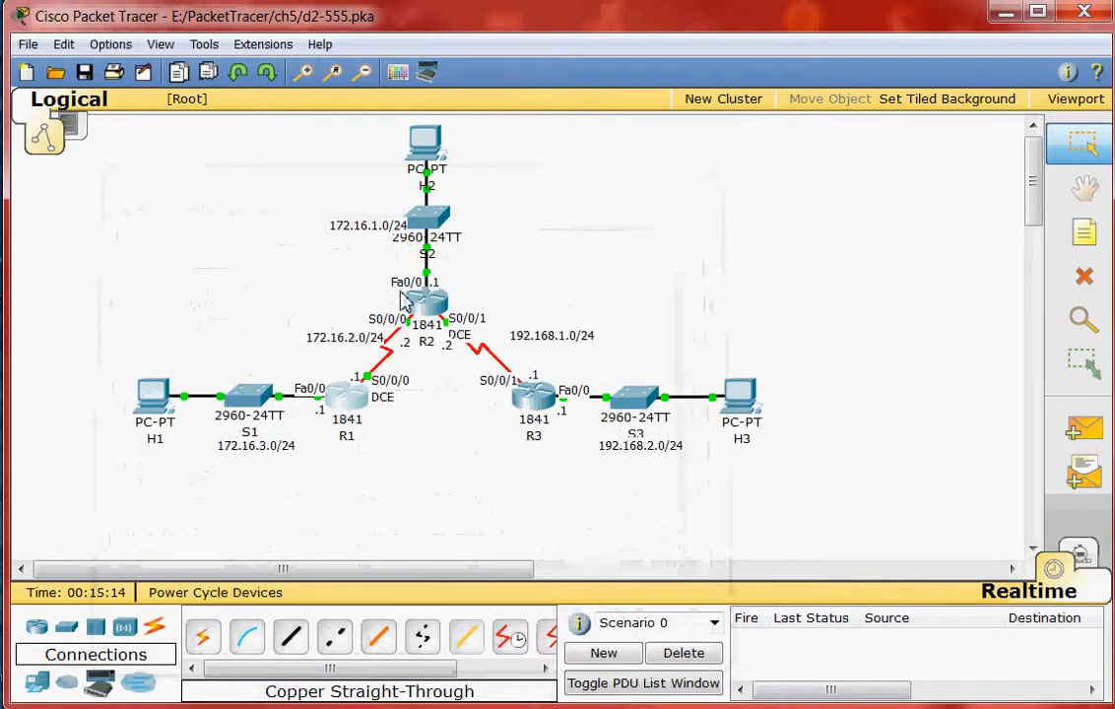
- Re-enable CDP globally on R2 with cdp run in global configuration mode
{"action": "left_click", "coordinate": [431, 321]}
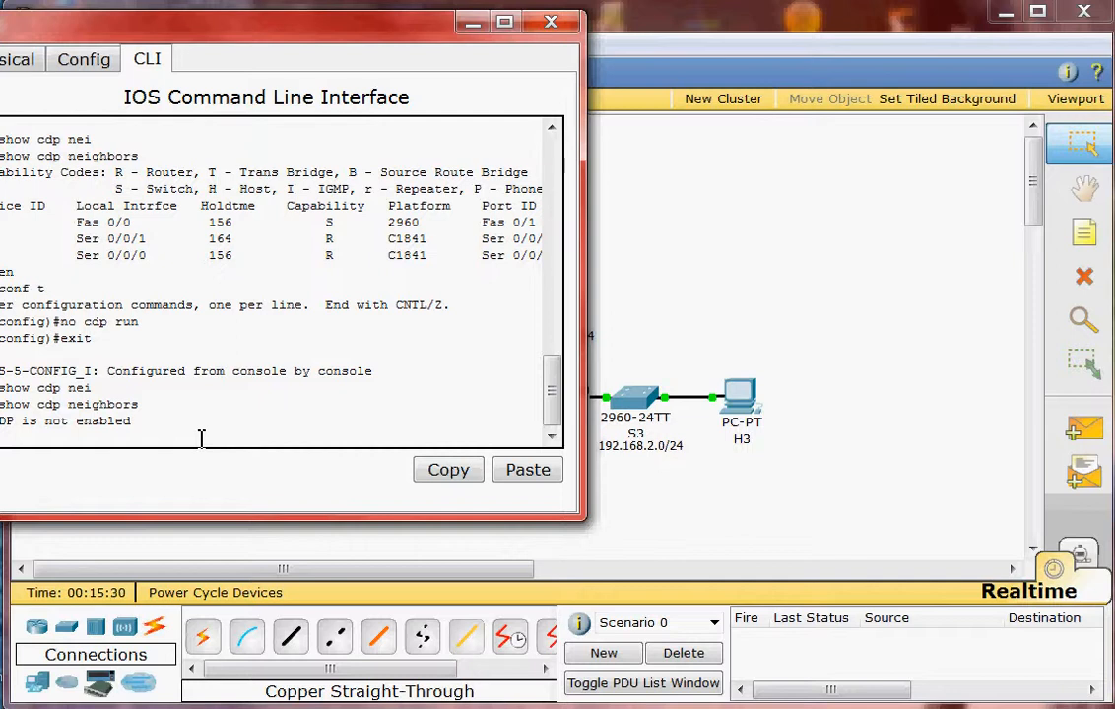
{"action": "type", "text": "conf t"}
{"action": "key", "text": "Return"}
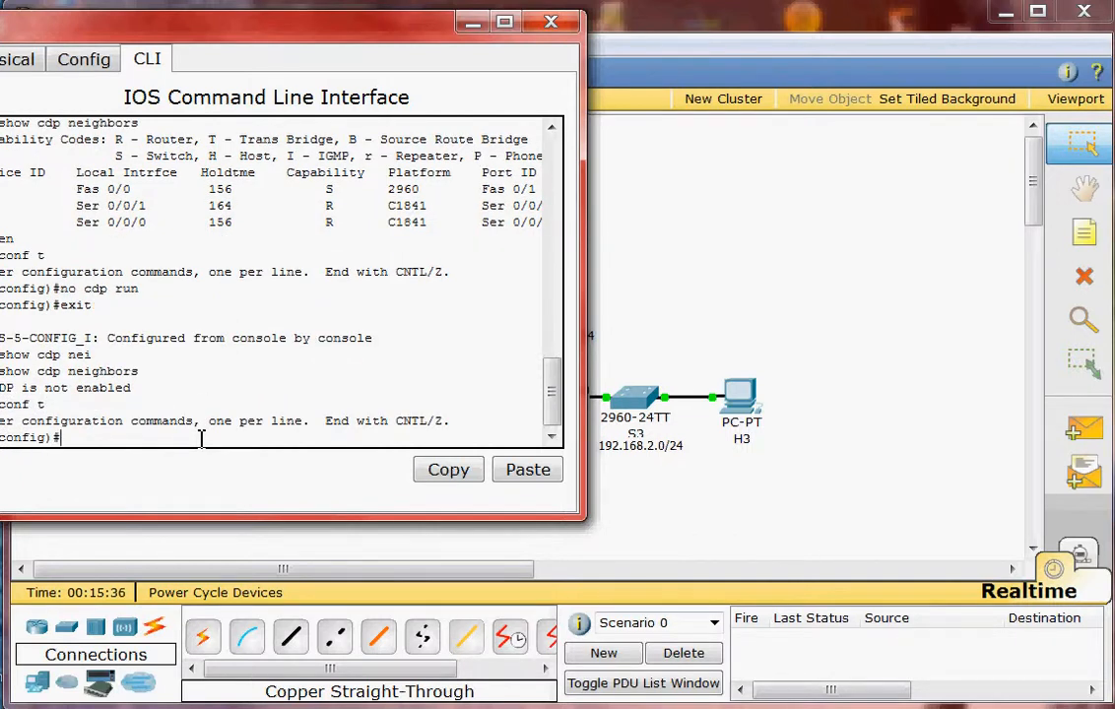
{"action": "type", "text": "cdp run"}
{"action": "key", "text": "Return"}
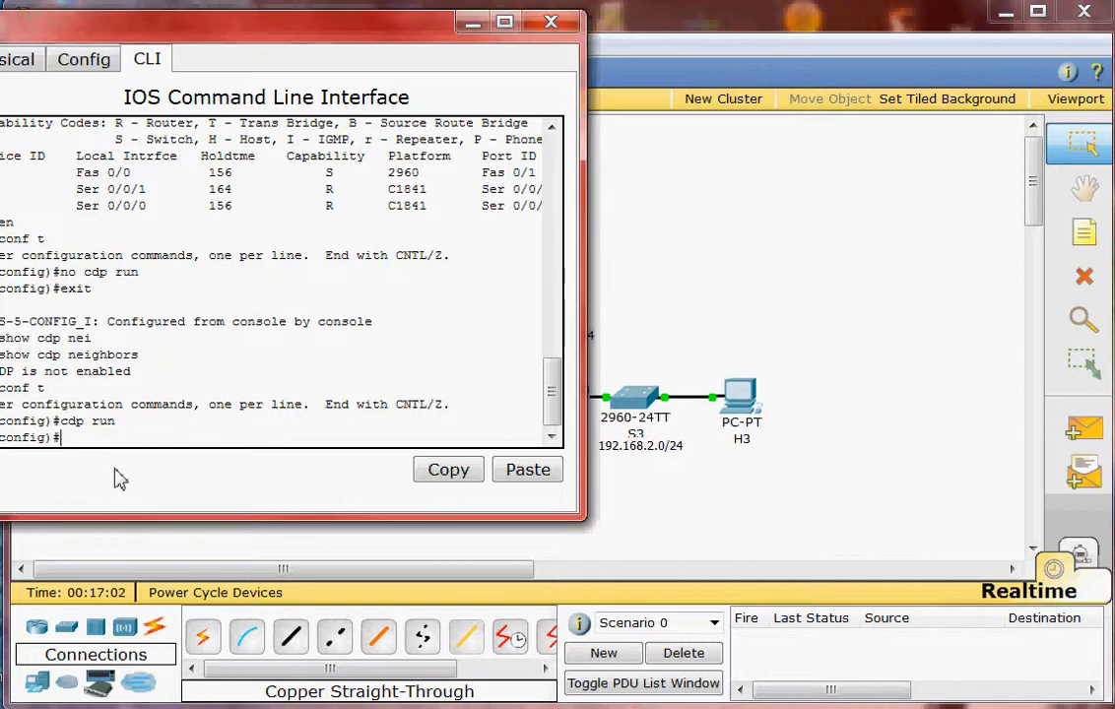
- Disable CDP on R2's interface s 0/0/1 with no cdp enable, and close R2's window
{"action": "type", "text": "inter"}
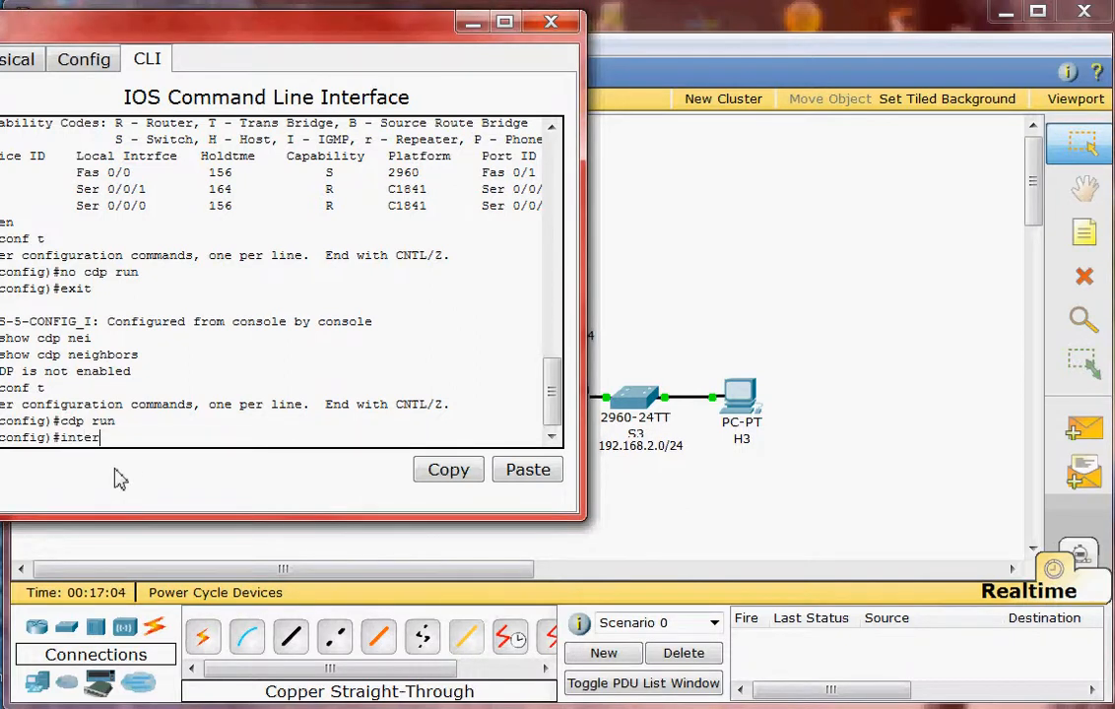
{"action": "type", "text": "face s 0/0/1"}
{"action": "key", "text": "Return"}
{"action": "type", "text": "nfig-if)#no"}
{"action": "type", "text": "cdp"}
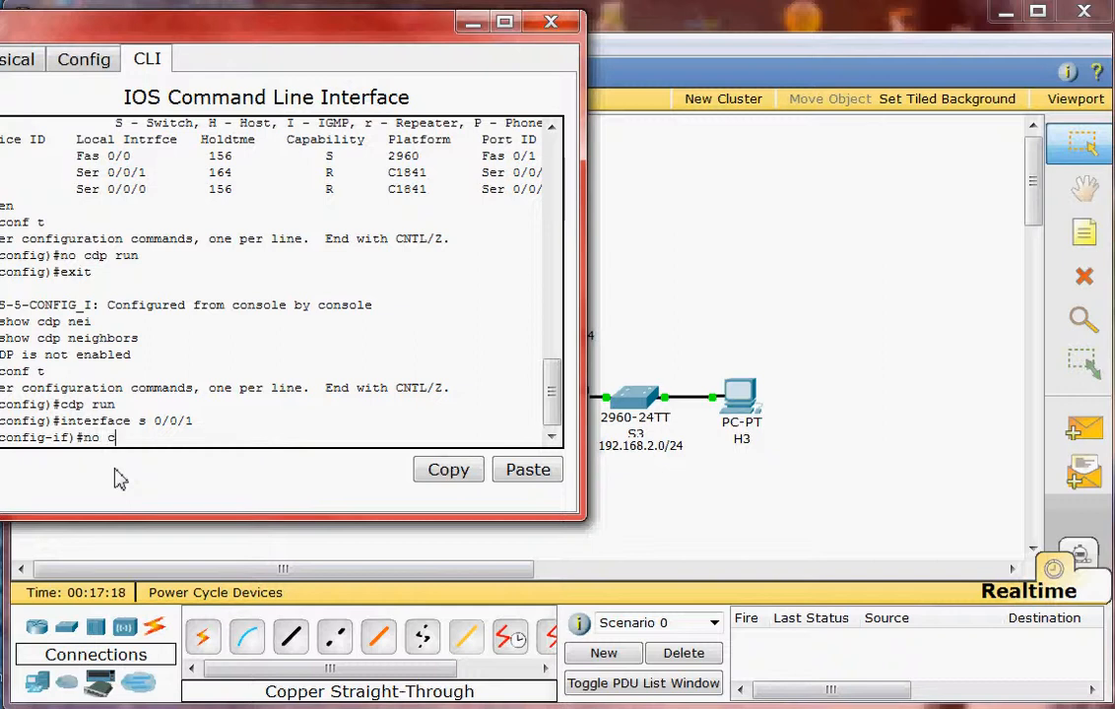
{"action": "type", "text": " enable"}
{"action": "key", "text": "Return"}
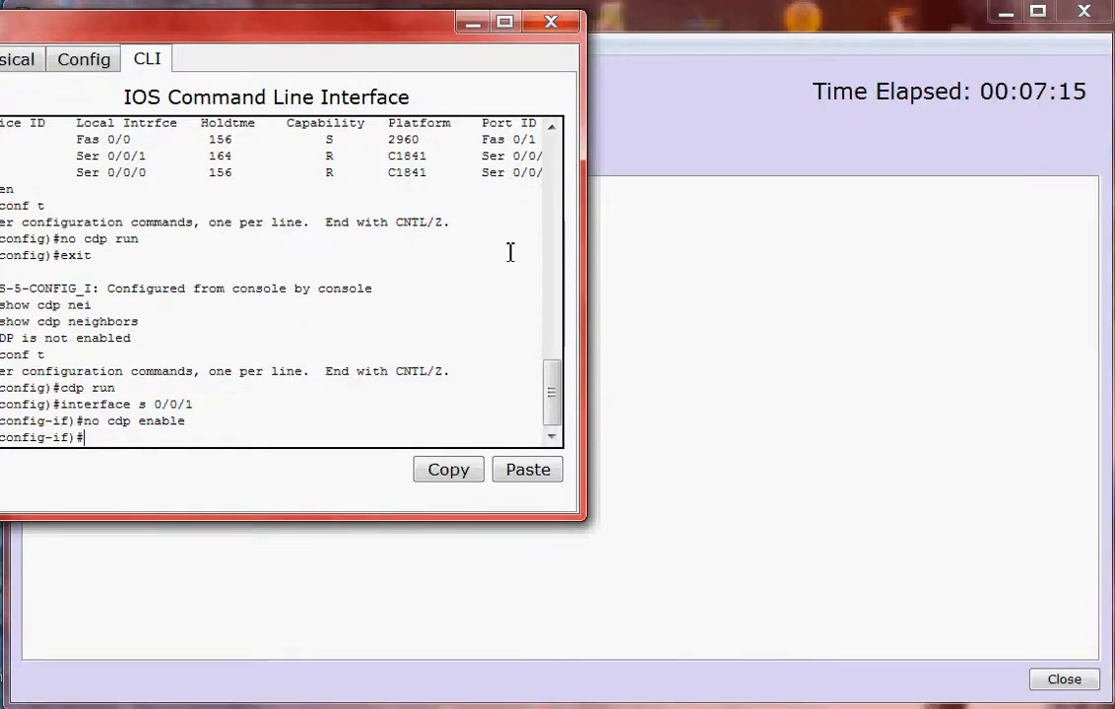
{"action": "left_click", "coordinate": [548, 22]}
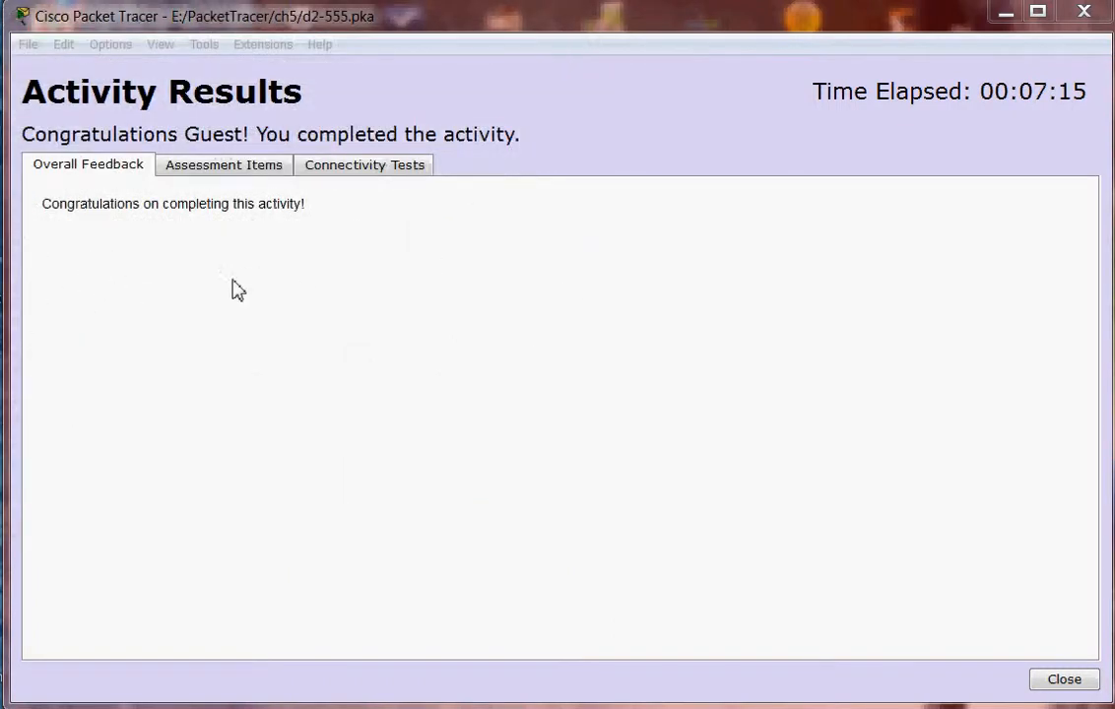